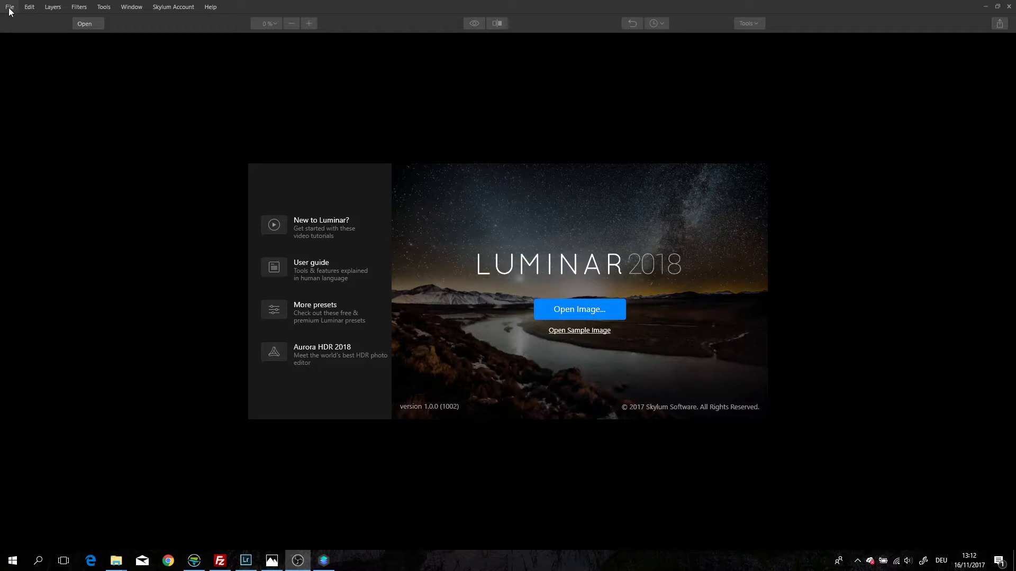
- Open the image DSCF1407.dng from the Snake folder on the Desktop
click(588, 311)
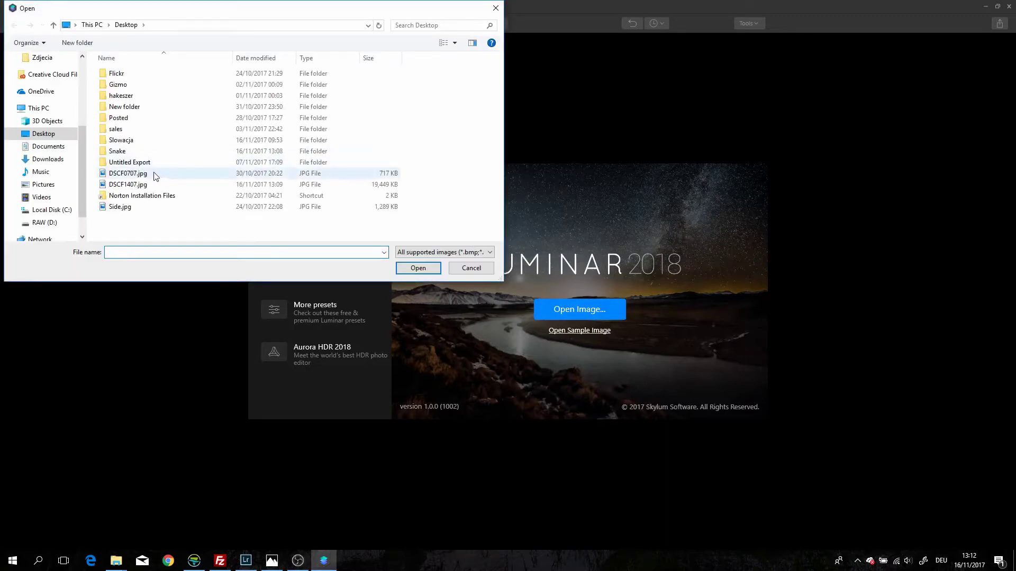
double_click(118, 153)
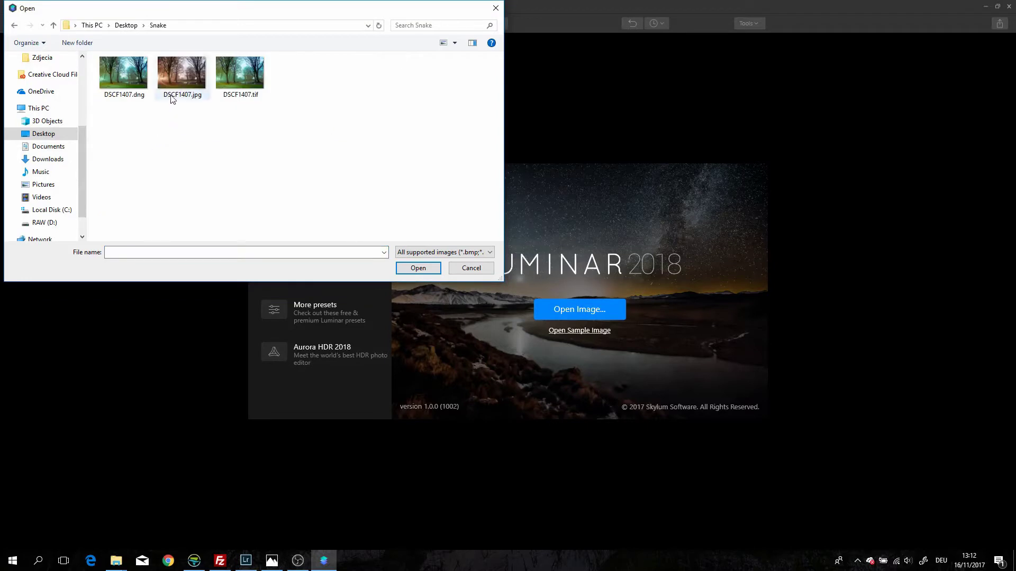
double_click(122, 74)
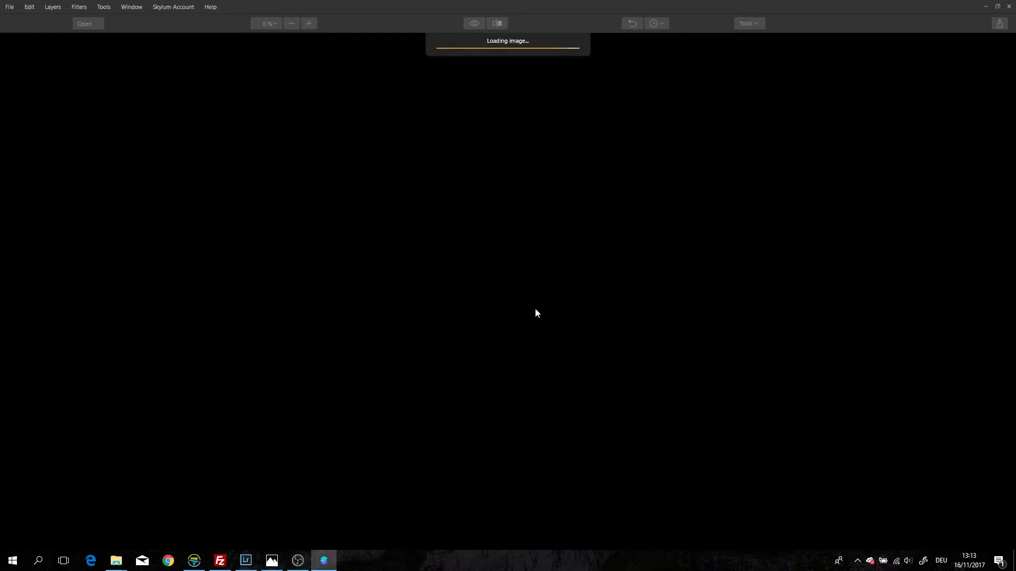
- Switch to File Explorer and check the file options available for DSCF1407.dng in the Snake folder
key(alt+Tab)
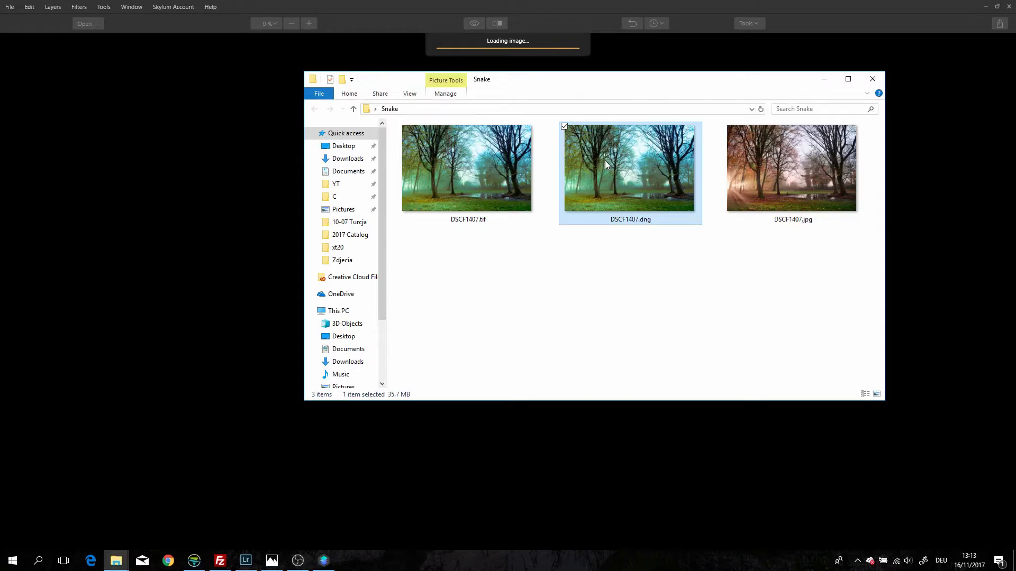
right_click(605, 160)
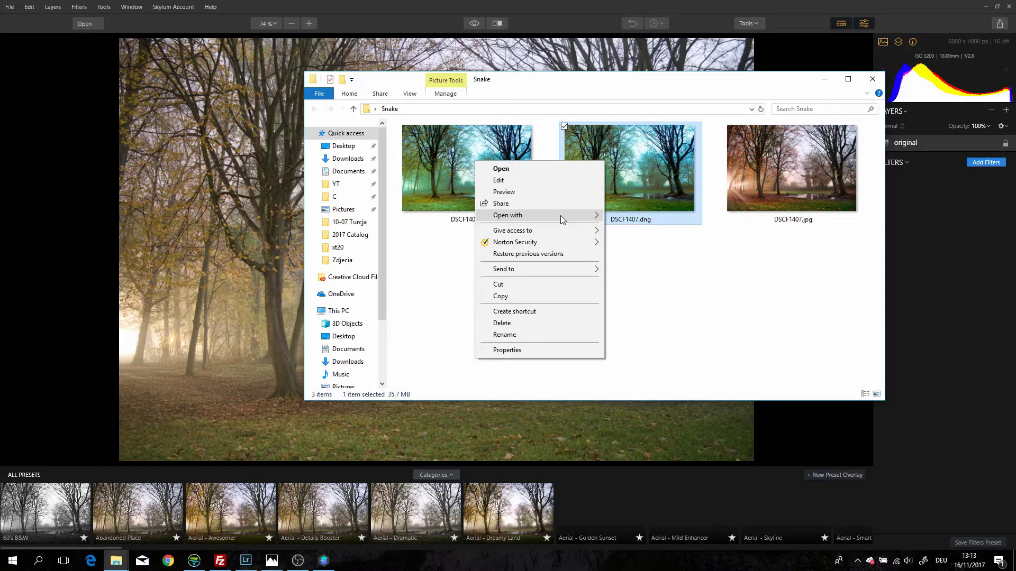
click(252, 303)
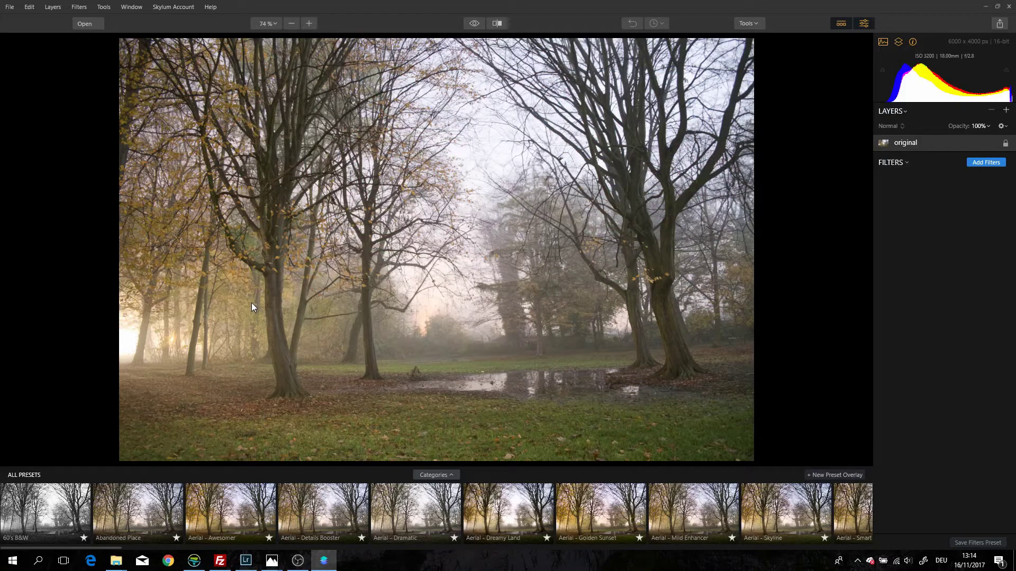
- Add the RAW Develop filter to the photo and set its Contrast to 24 and Highlights to -56
click(977, 164)
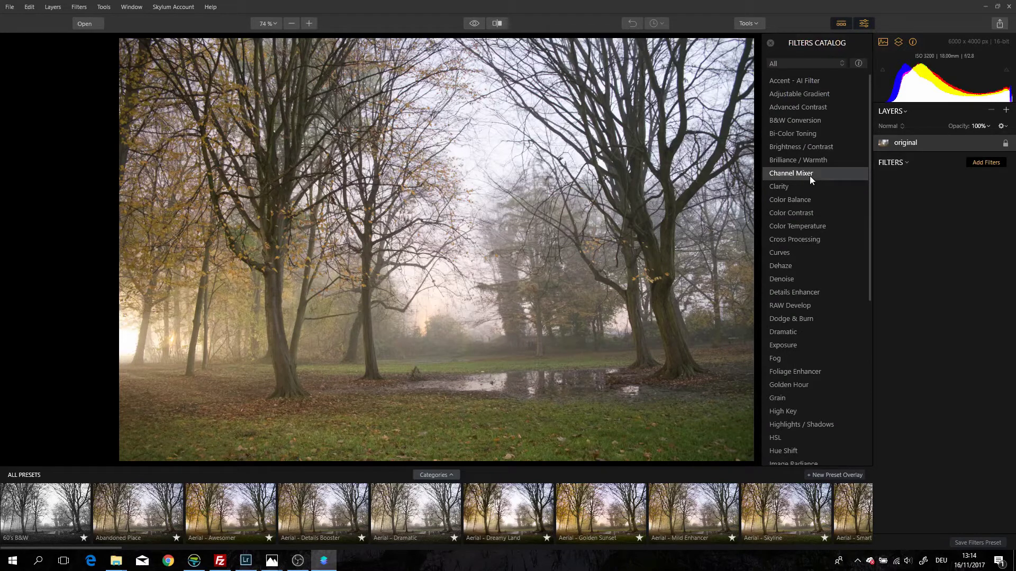
scroll(804, 212, down, 3)
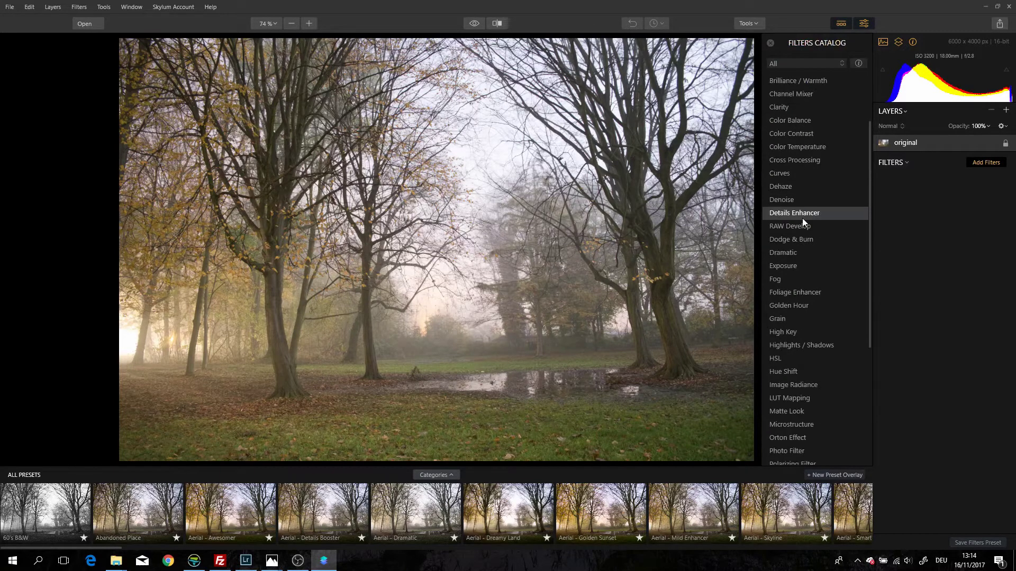
click(799, 228)
drag(957, 258, 963, 258)
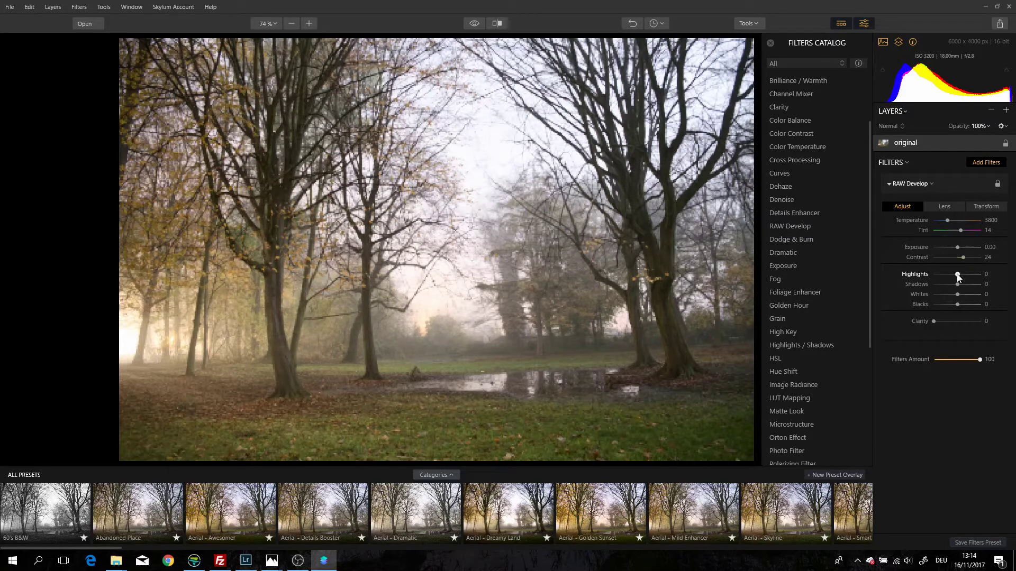
drag(958, 274, 944, 274)
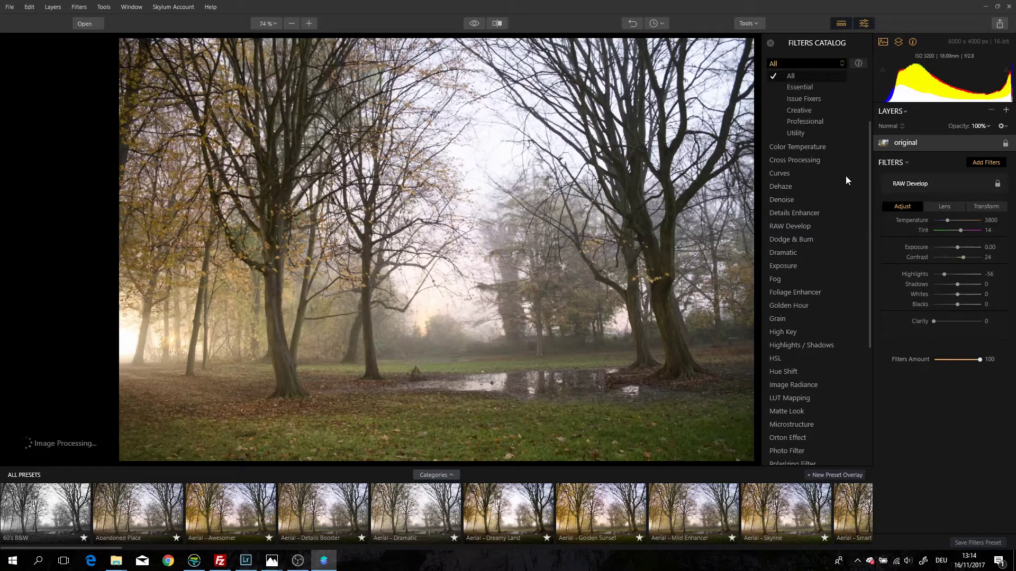
- Add the Dramatic filter, and add Sun Rays from the Creative category of the filters catalog
scroll(852, 188, down, 1)
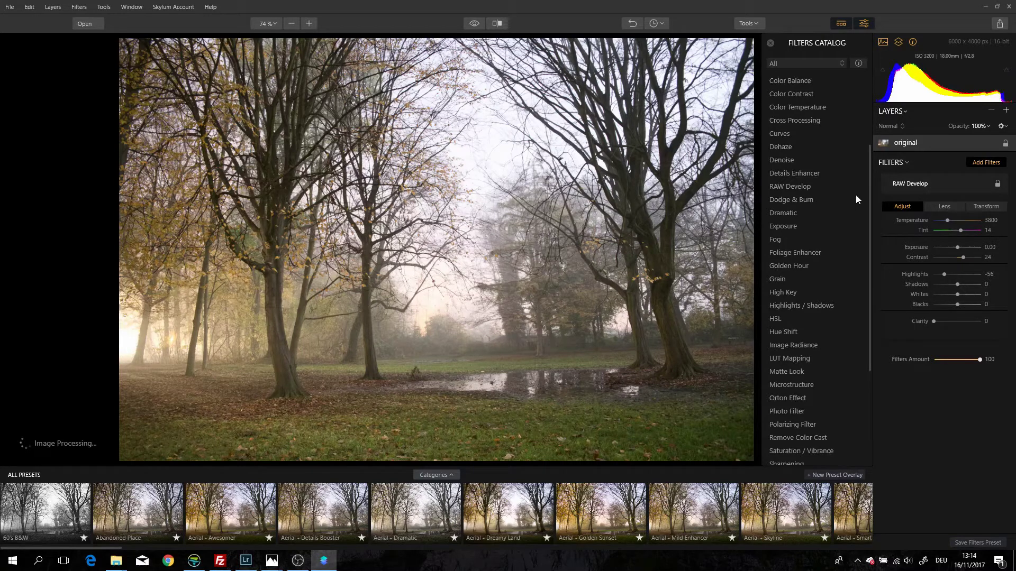
scroll(856, 195, down, 4)
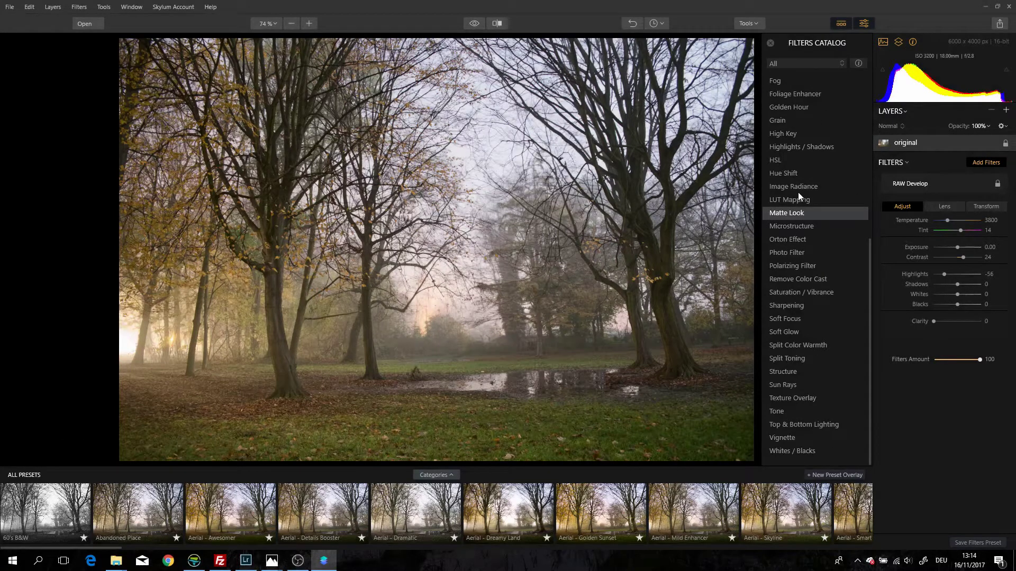
scroll(798, 192, up, 5)
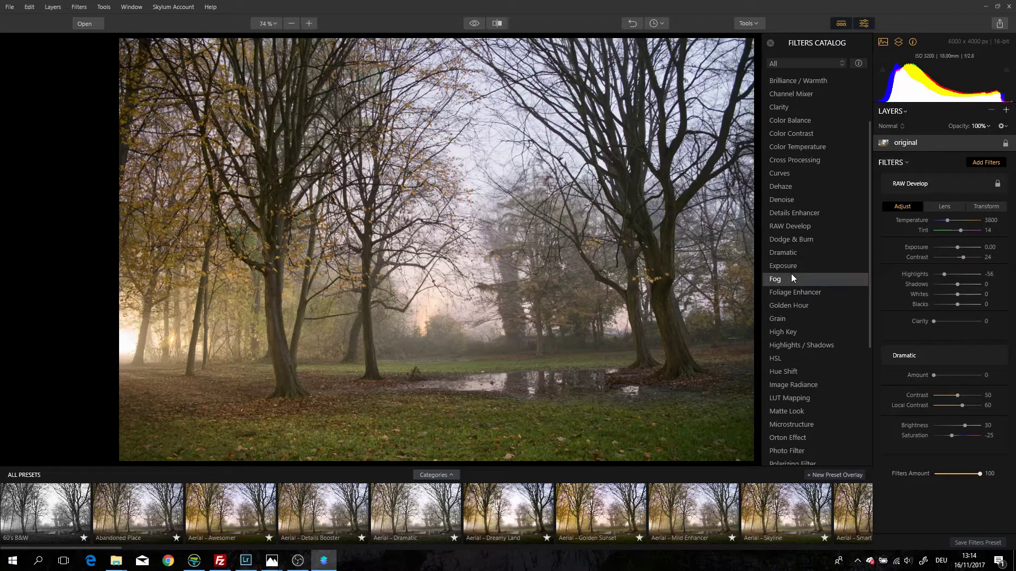
click(792, 65)
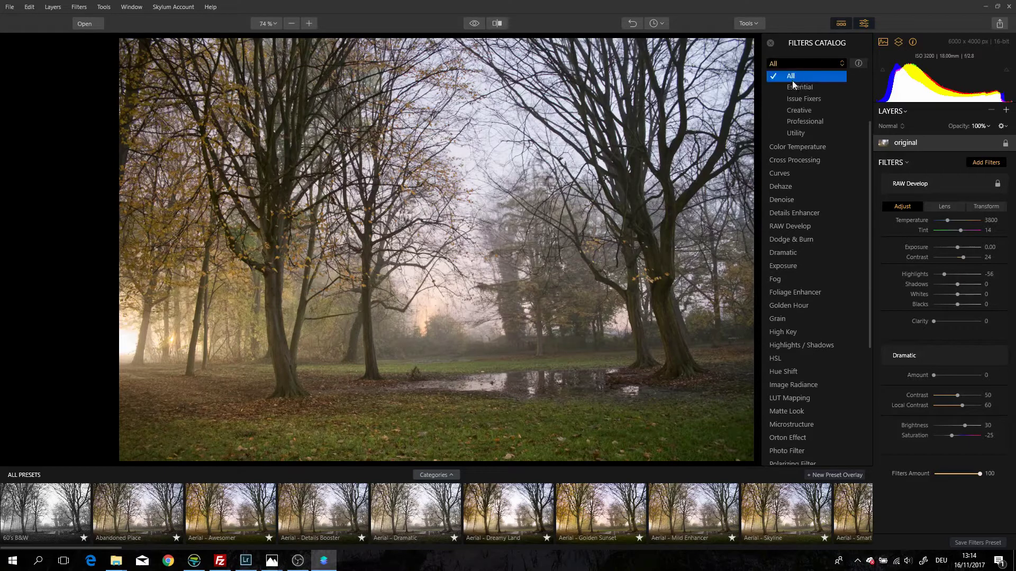
click(794, 110)
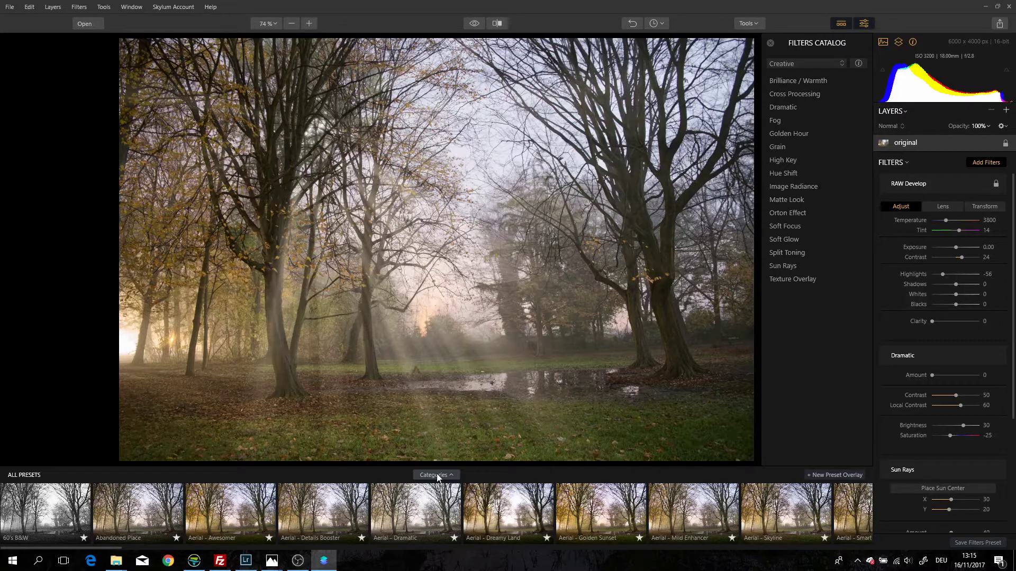
- Look over the available preset categories and close the overview
click(451, 476)
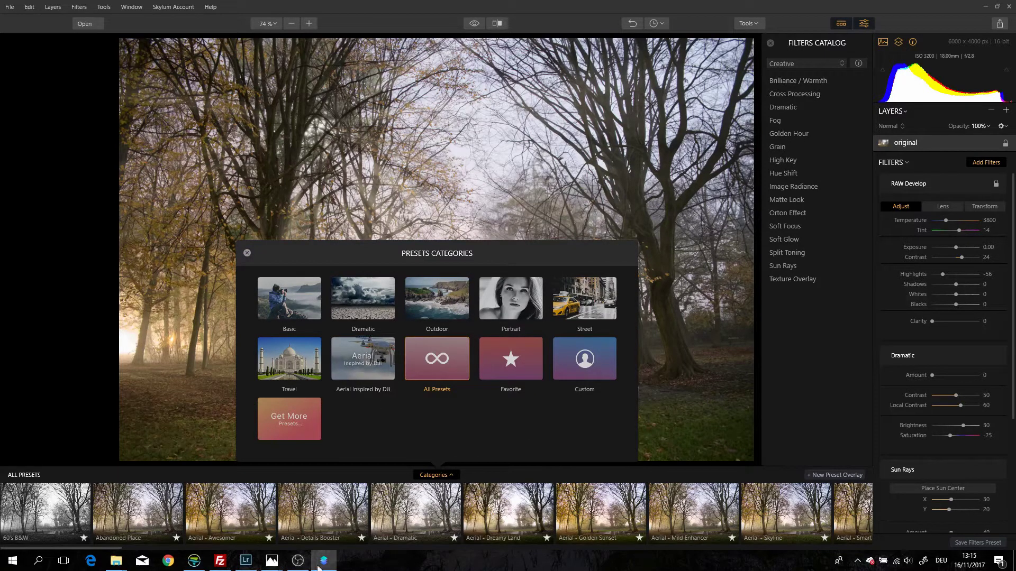
click(72, 304)
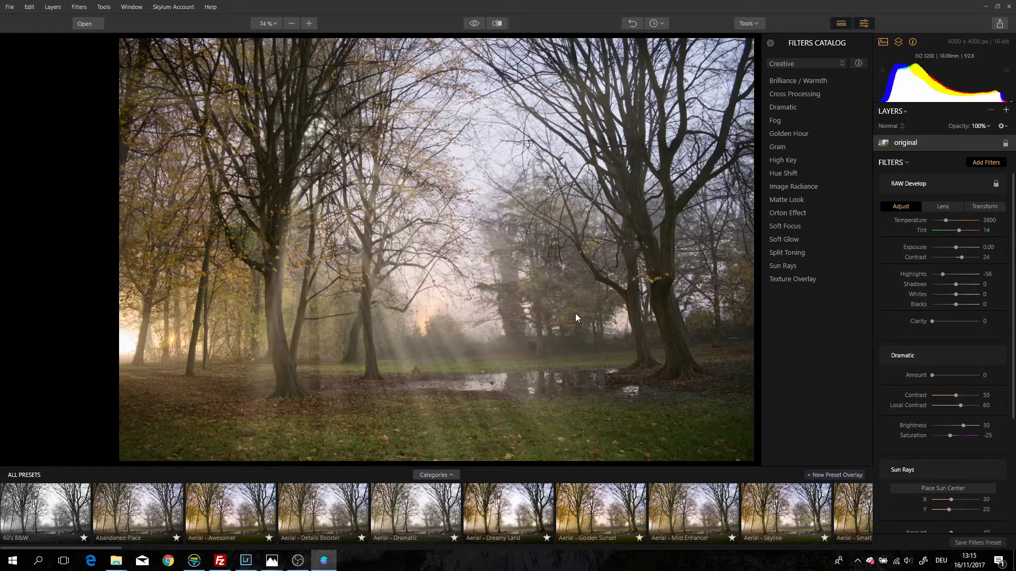
- View DSCF1407.jpg from the Snake folder in a maximized photo viewer, close it and minimize the folder window
mouse_move(115, 562)
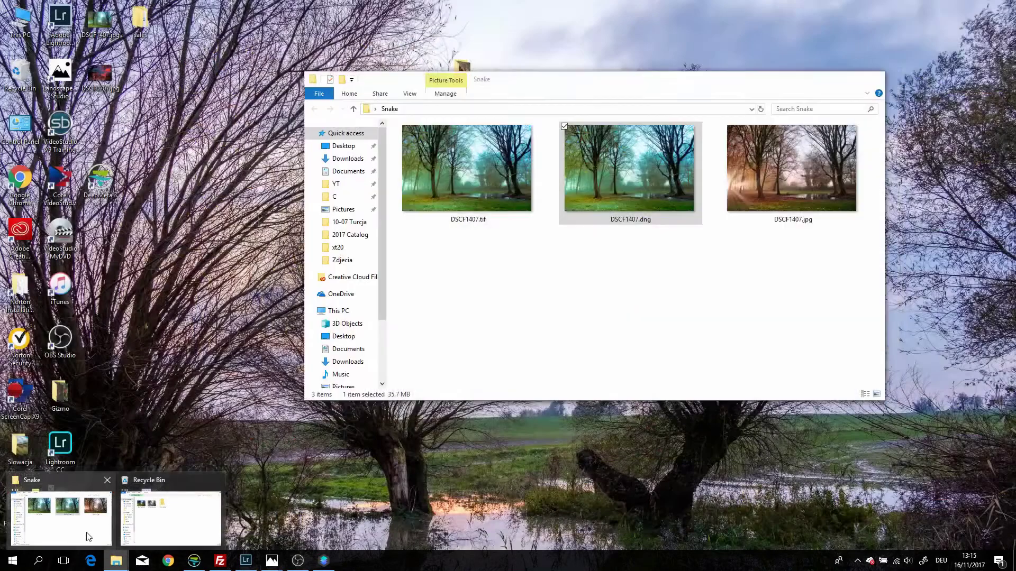
click(61, 515)
click(770, 180)
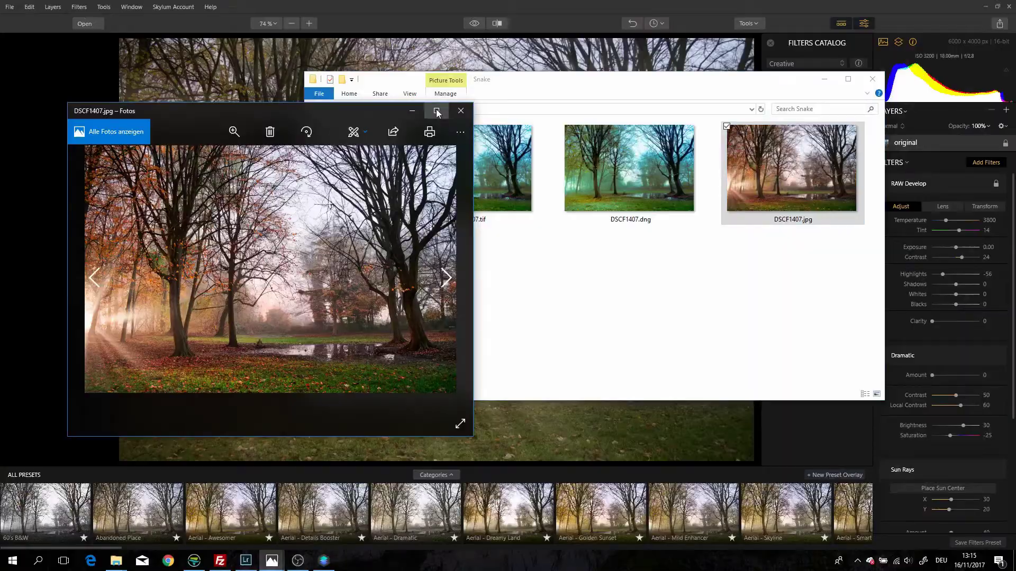
click(436, 109)
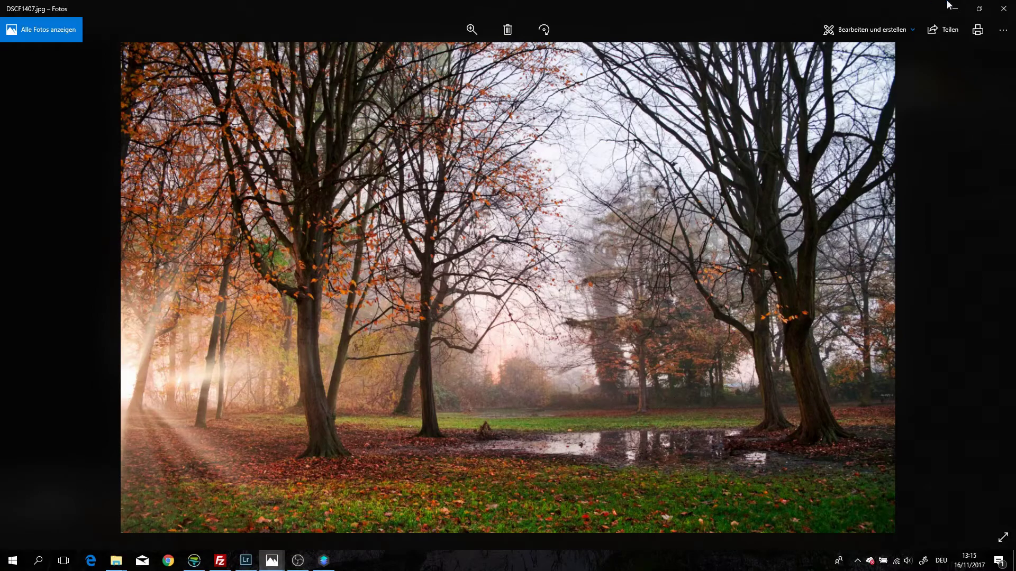
click(1002, 14)
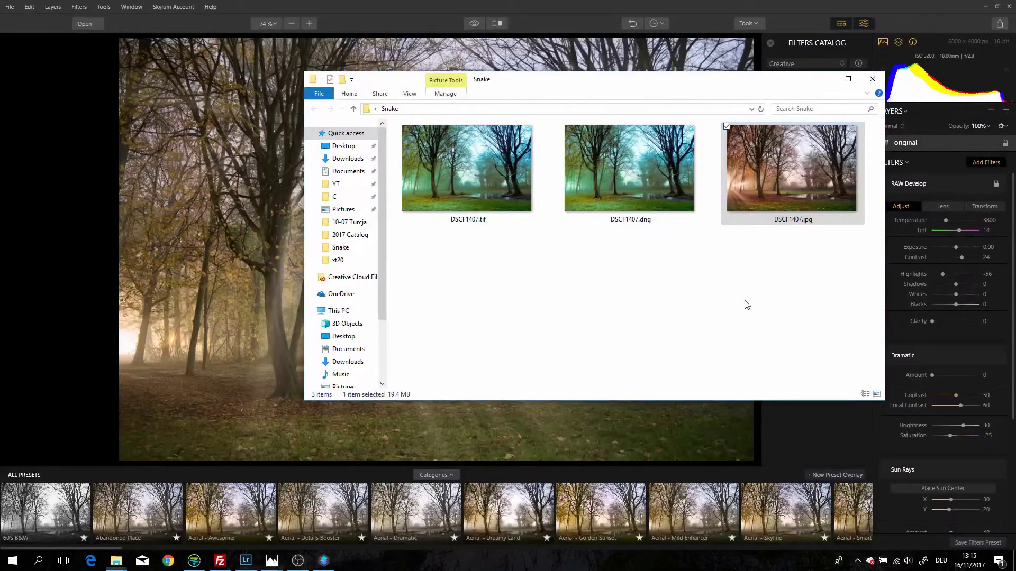
click(825, 79)
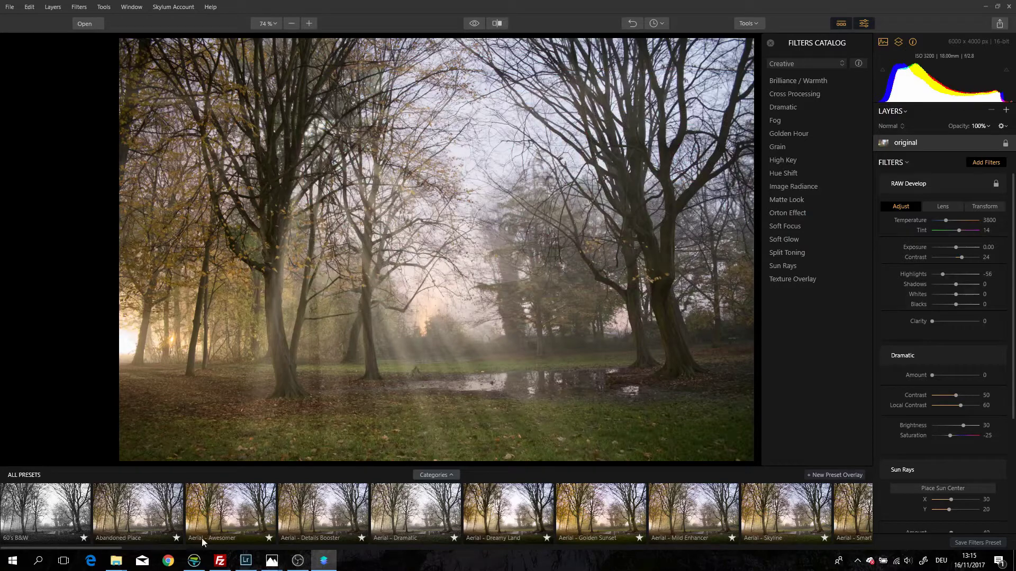
mouse_move(113, 565)
click(167, 534)
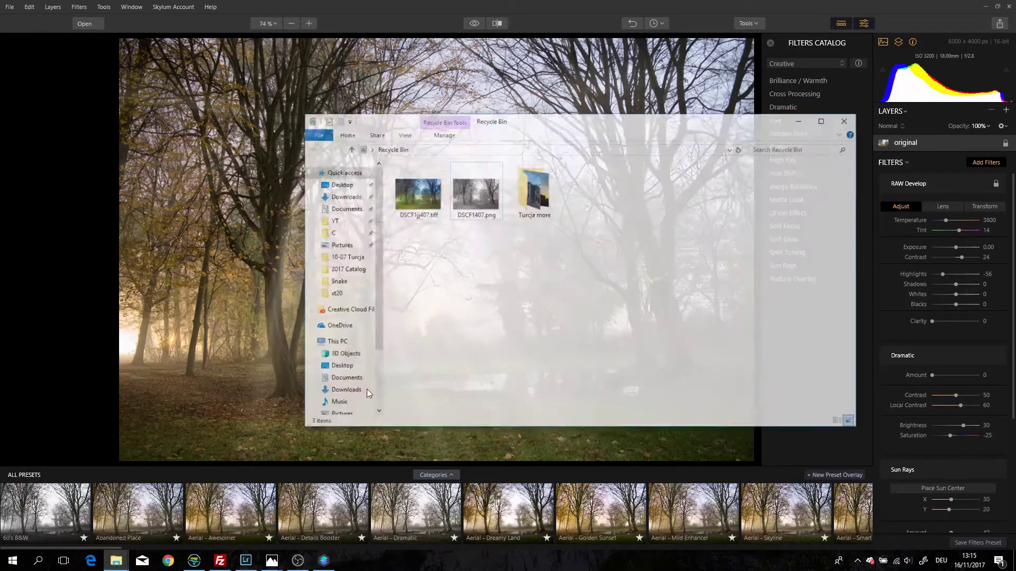
click(838, 93)
- Bring up the Snake folder in File Explorer and examine the DSCF1407.dng and DSCF1407.tif files
mouse_move(114, 560)
click(100, 537)
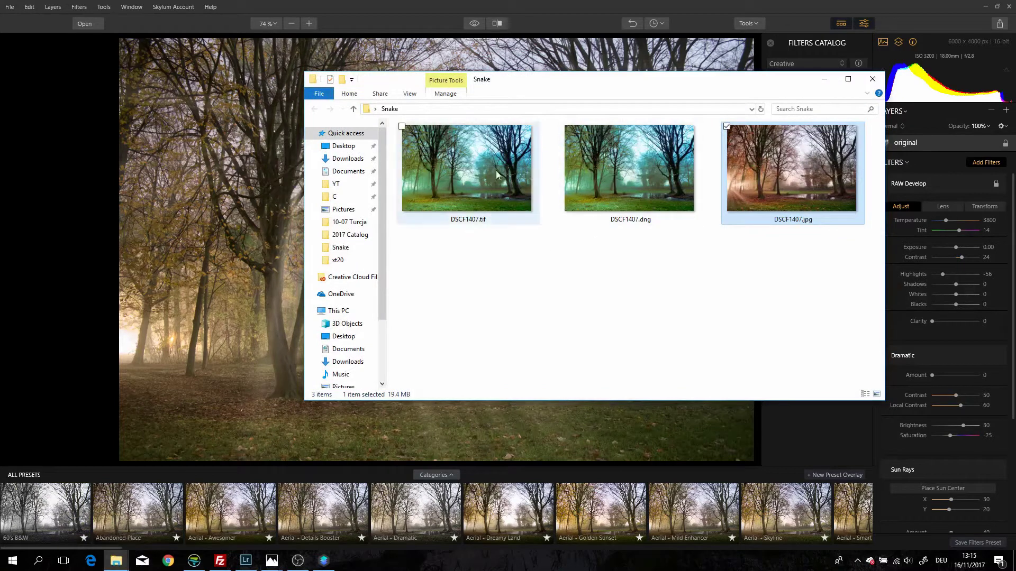
click(633, 180)
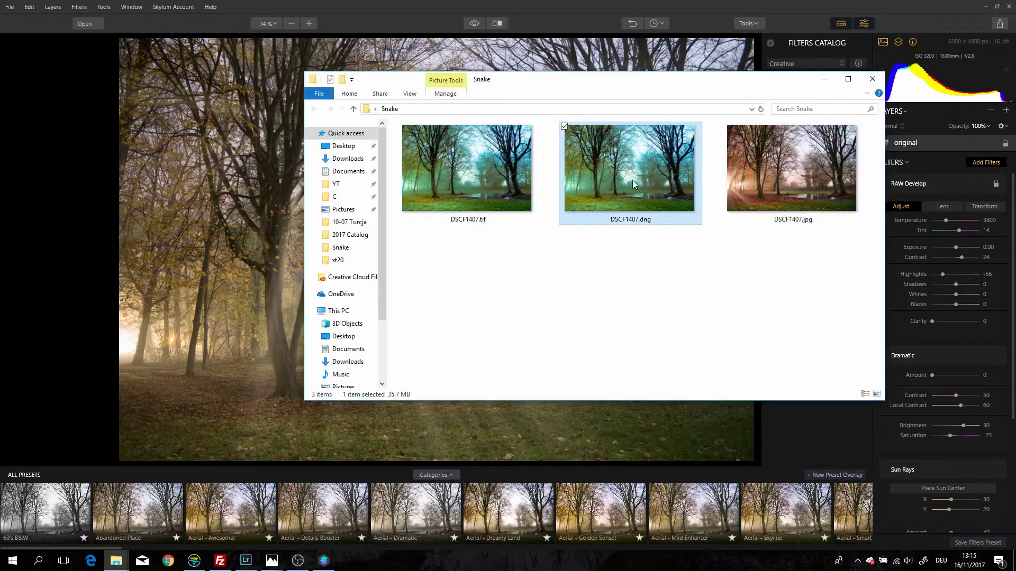
mouse_move(643, 186)
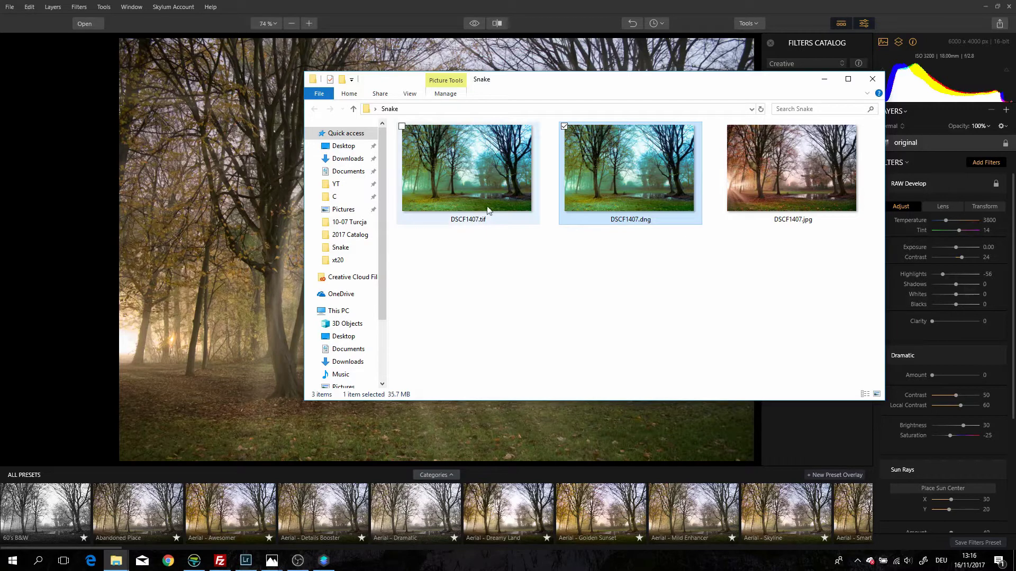
click(483, 192)
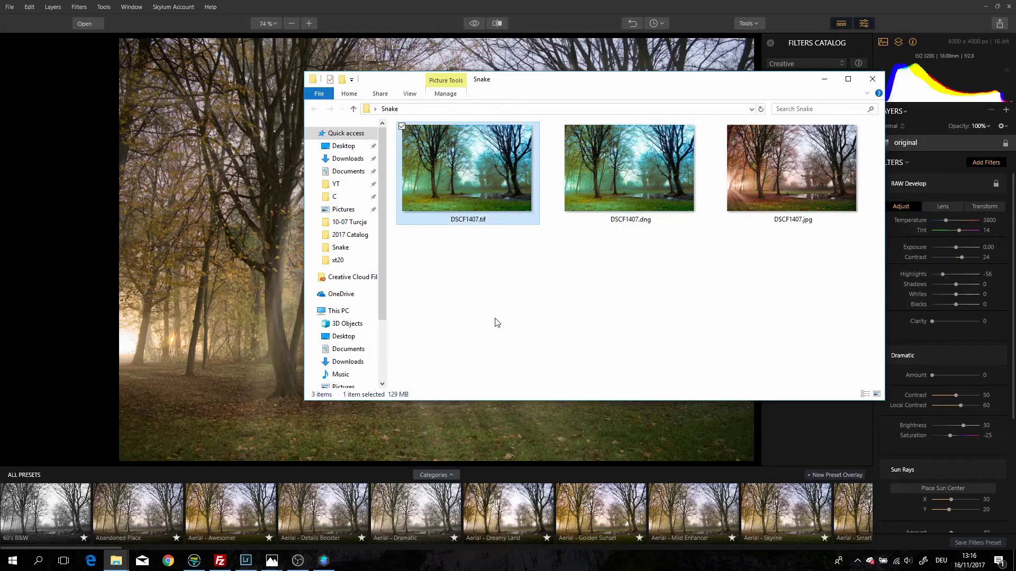
mouse_move(591, 180)
- Open the image DSCF1407.tif from the Snake folder in Luminar
click(87, 23)
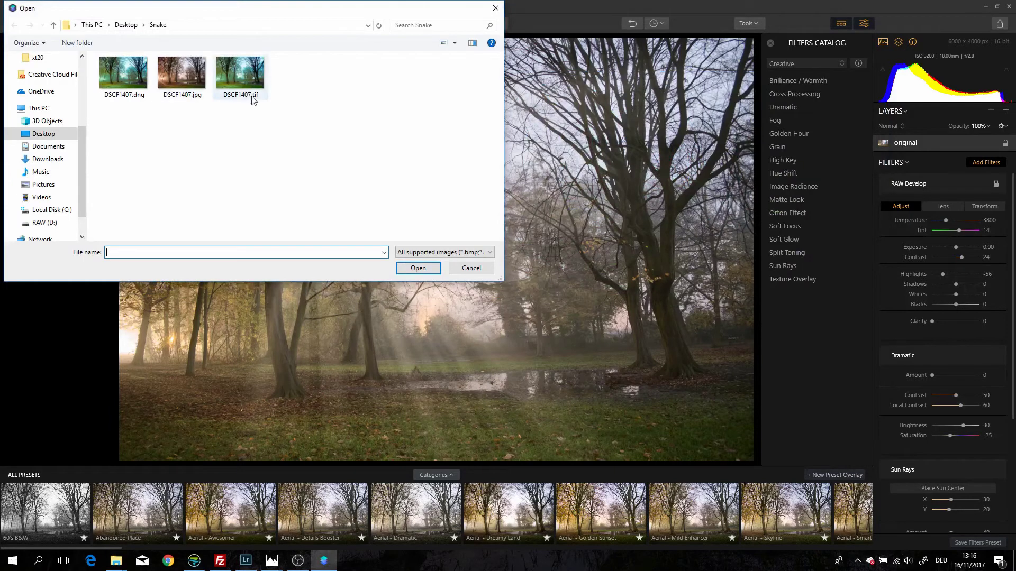
click(230, 80)
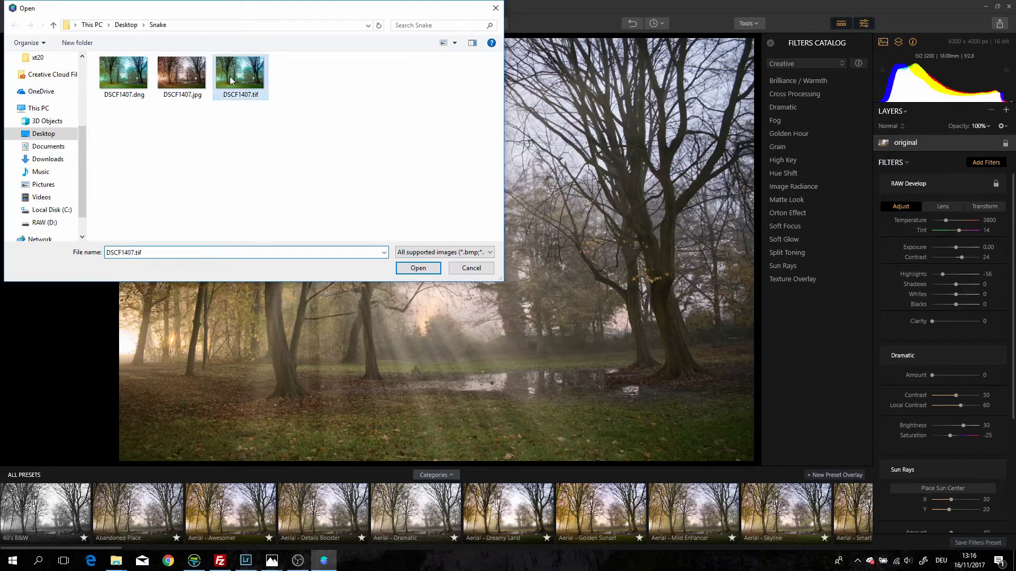
double_click(230, 81)
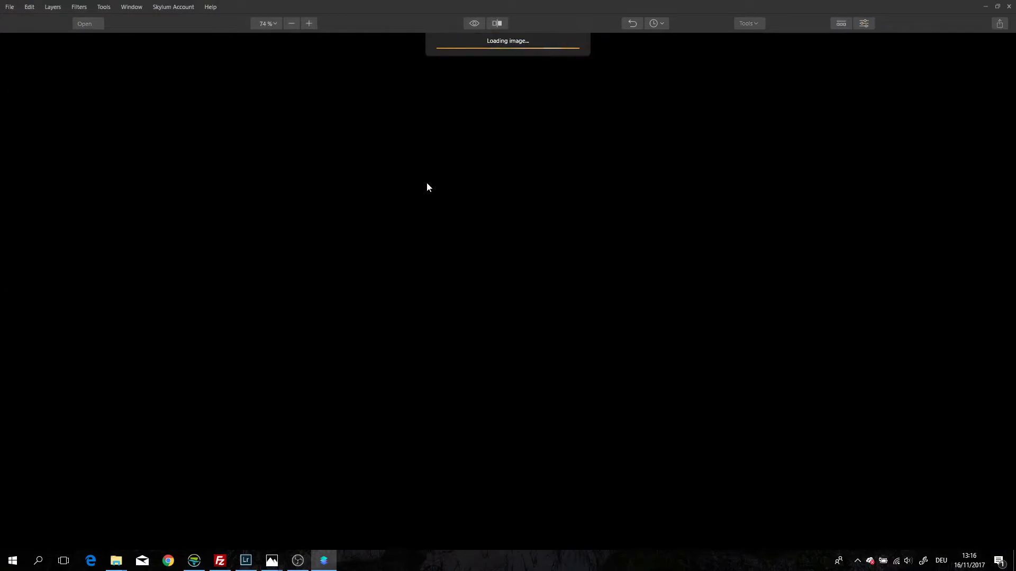
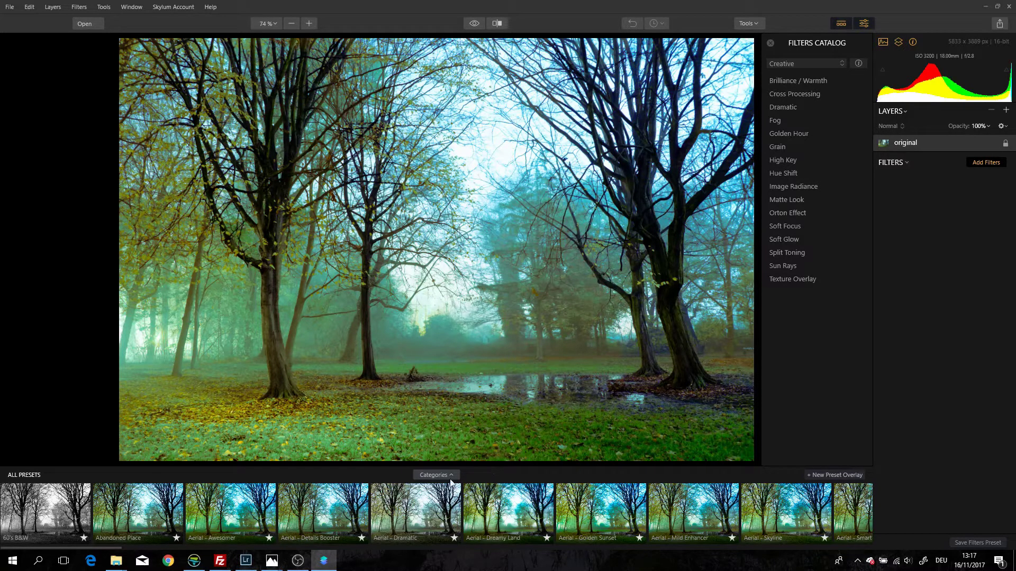
- Browse the full filters catalog, check which filters the Utility category offers, and return to listing all filters
click(817, 64)
click(801, 76)
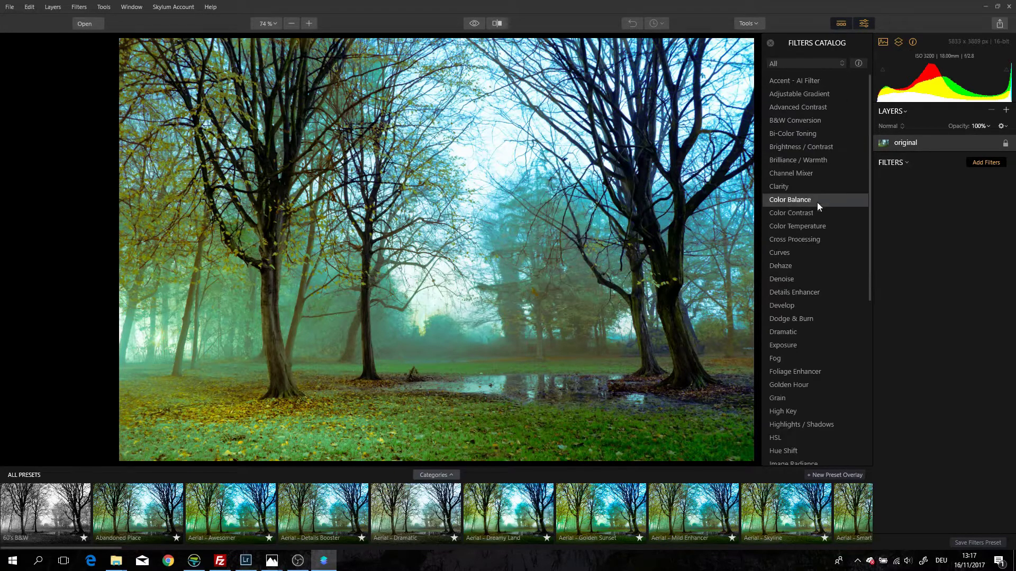
scroll(817, 203, down, 7)
scroll(816, 236, up, 7)
click(806, 63)
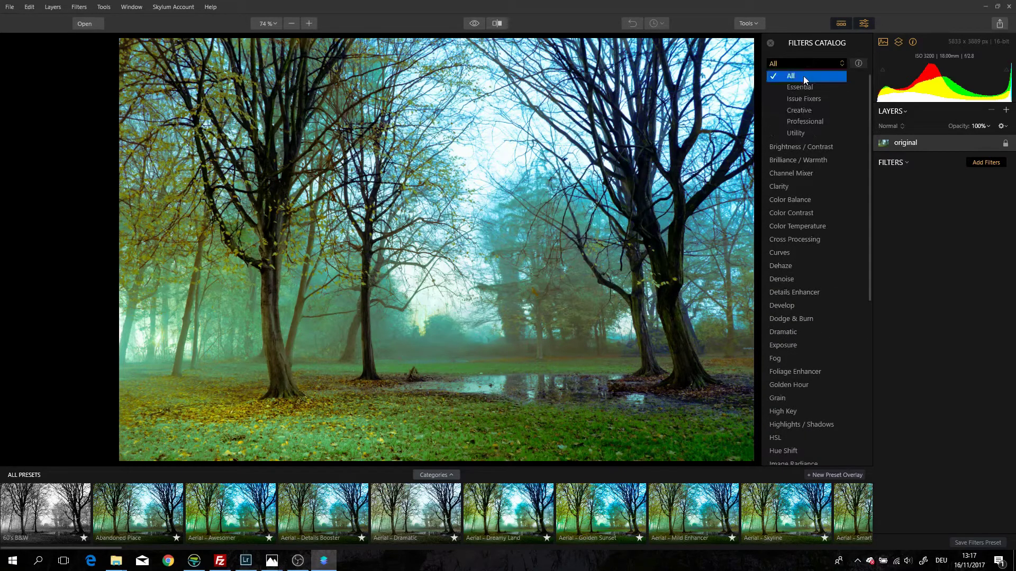
click(802, 134)
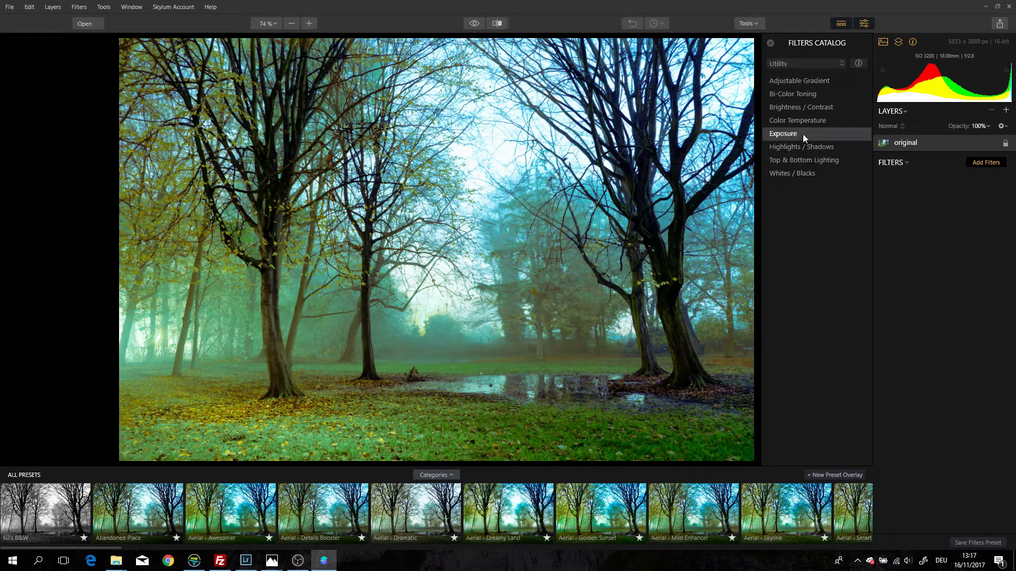
click(810, 64)
click(797, 78)
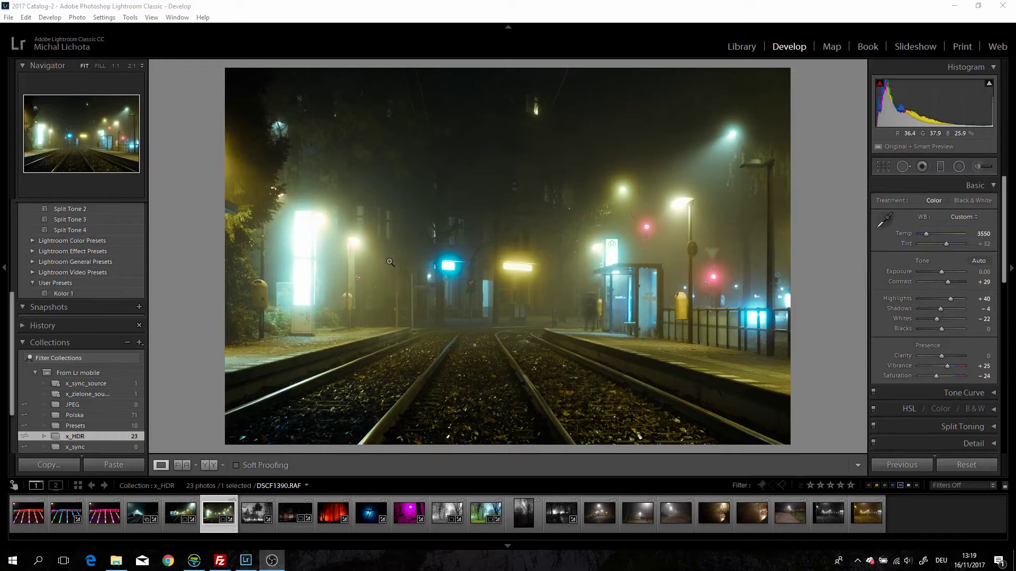
- In Lightroom, examine the plug-in extras and the Edit In external editors available for the photo DSCF1390.RAF
click(9, 17)
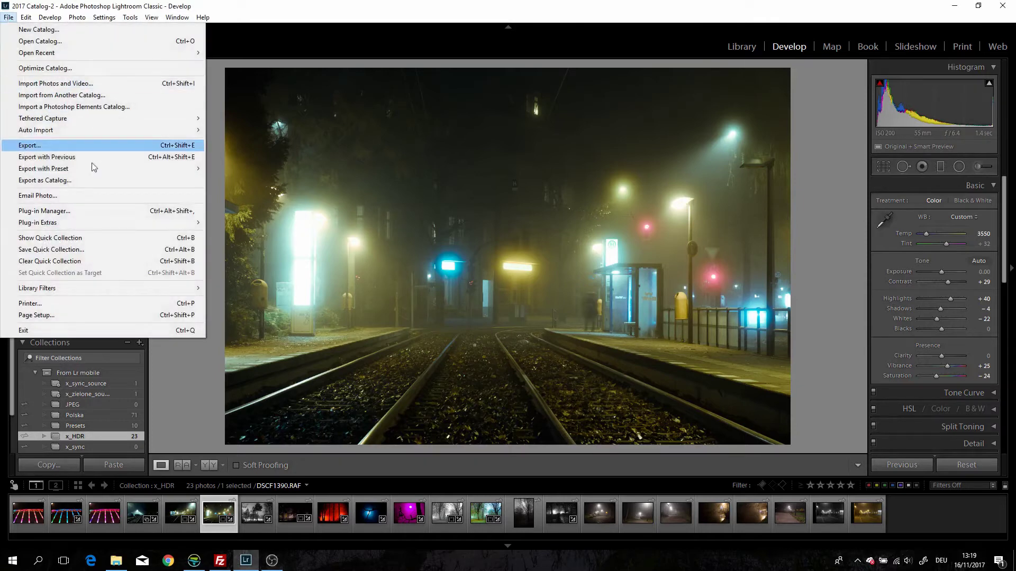
mouse_move(107, 222)
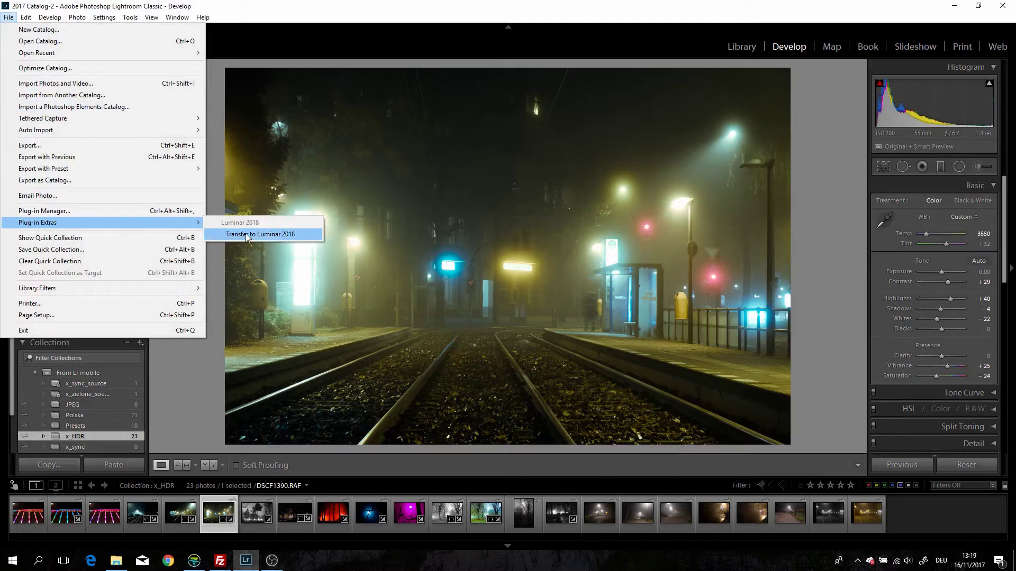
mouse_move(27, 18)
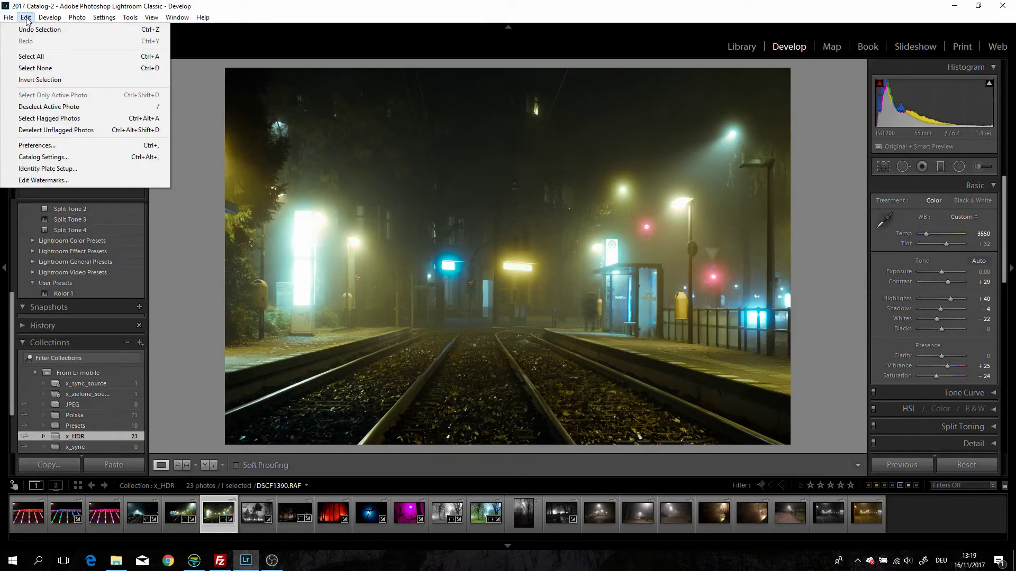
click(399, 200)
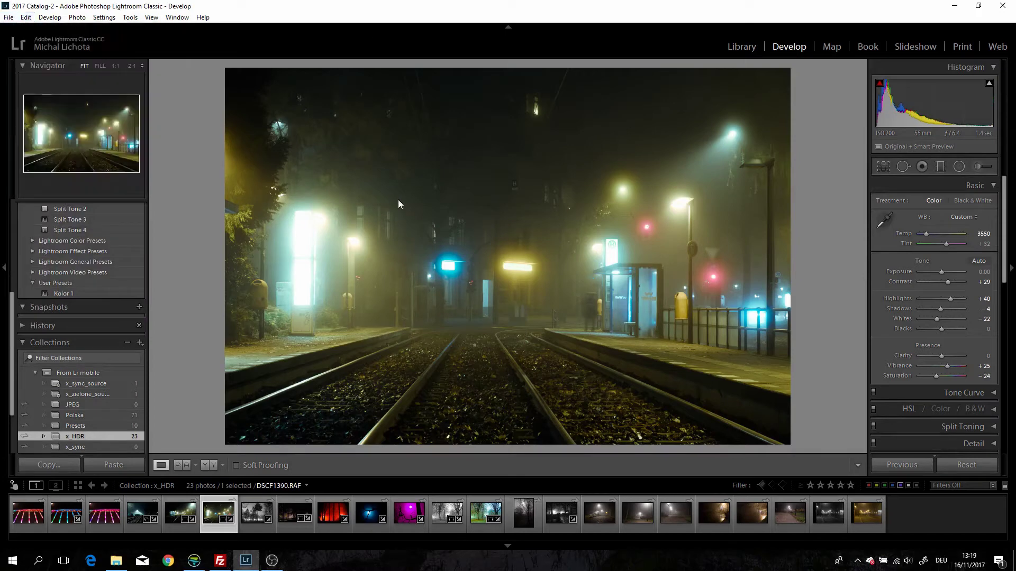
right_click(398, 199)
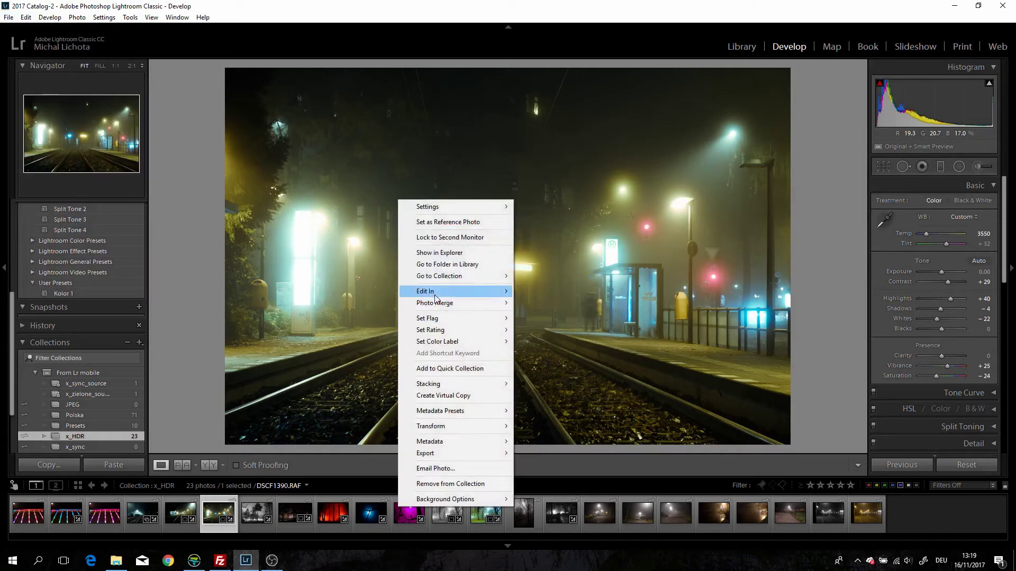
mouse_move(439, 291)
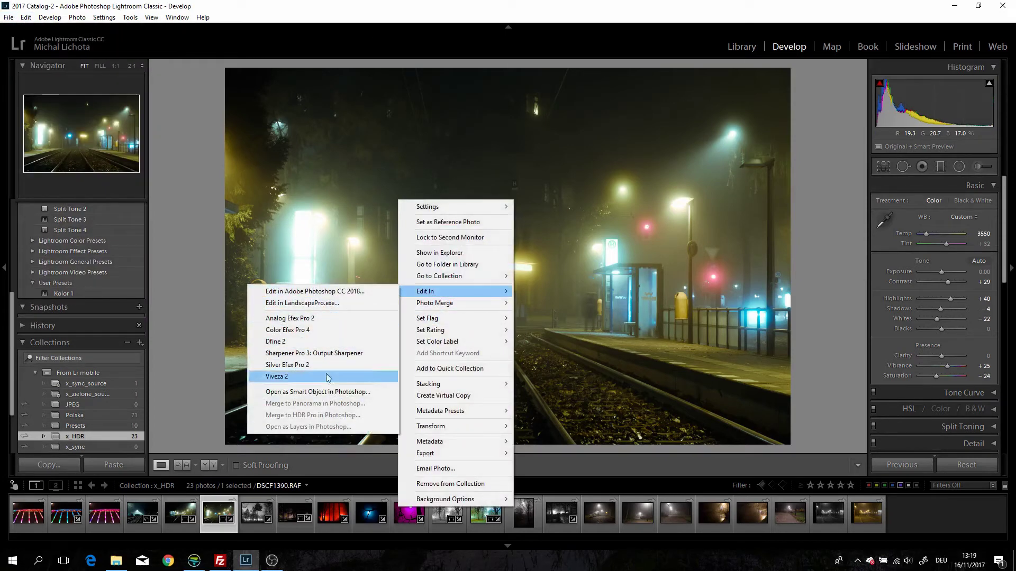
- Transfer DSCF1390.RAF to Luminar 2018 through the plug-in, maximize the Luminar window and fit the whole photo in view
click(9, 17)
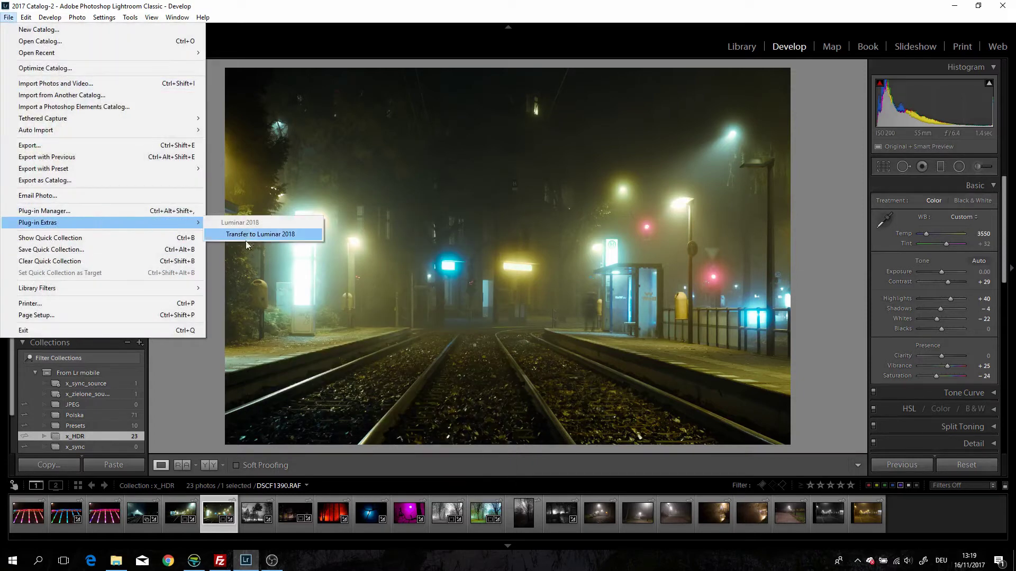
click(251, 235)
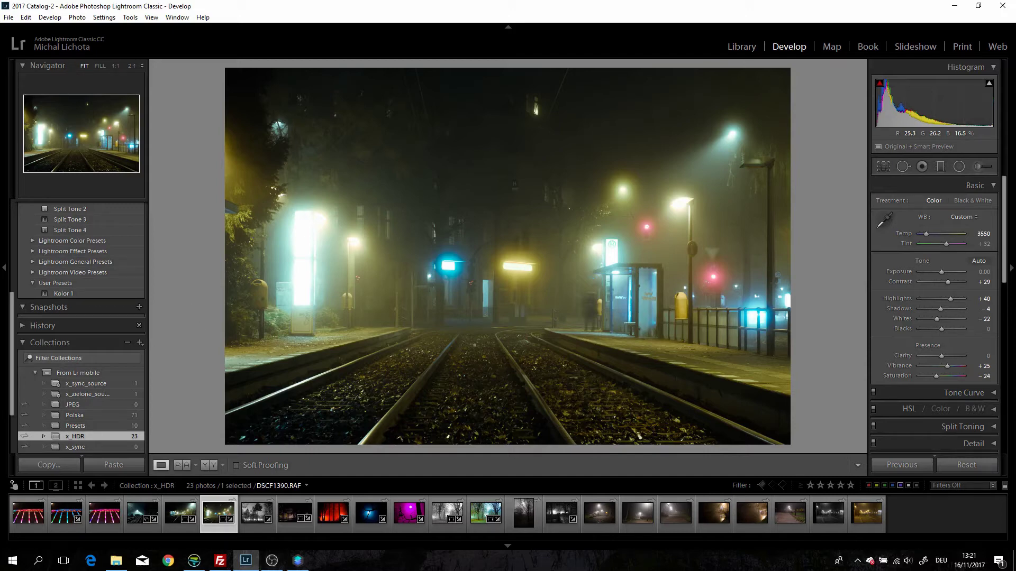
click(296, 566)
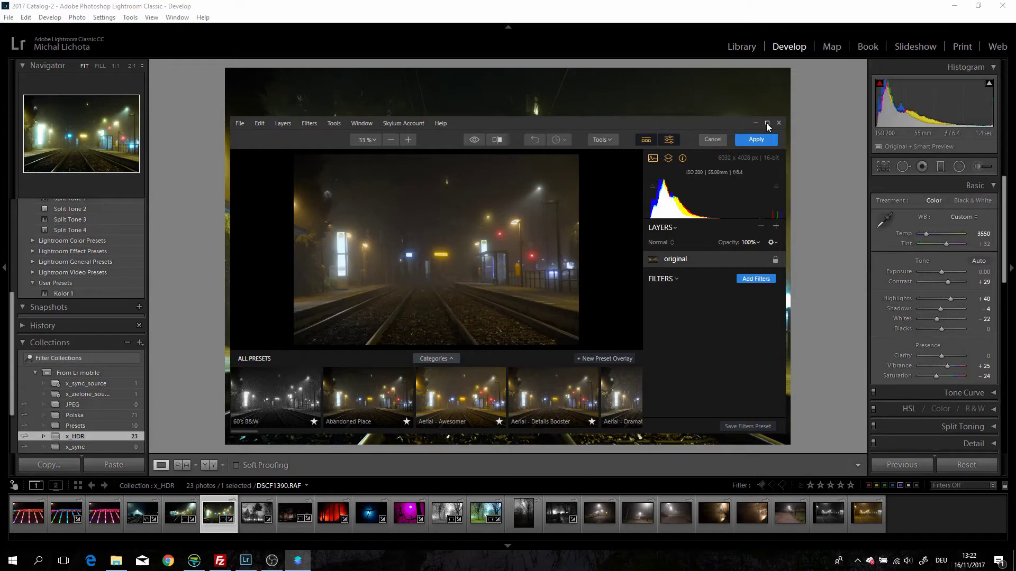
click(767, 125)
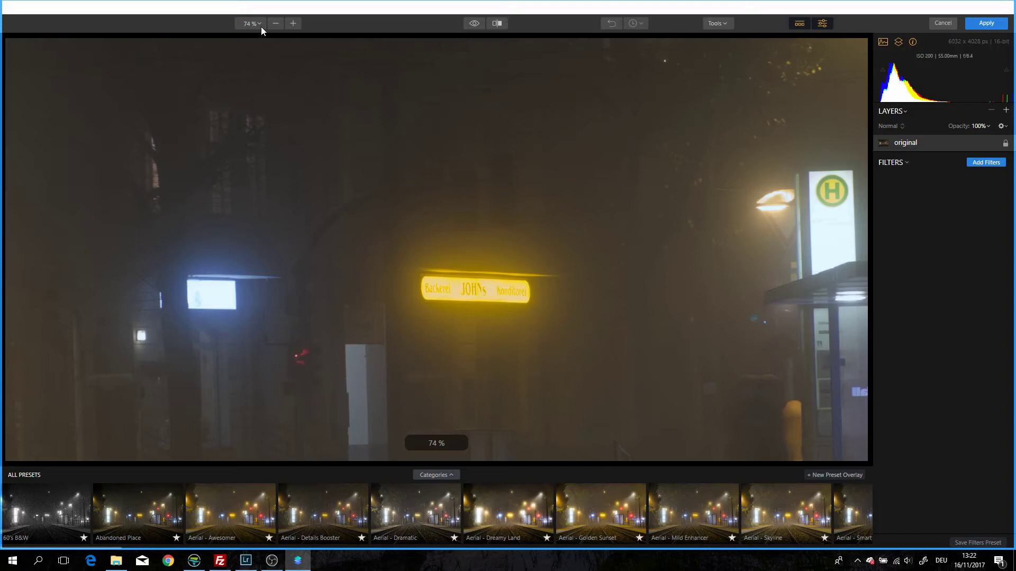
click(261, 26)
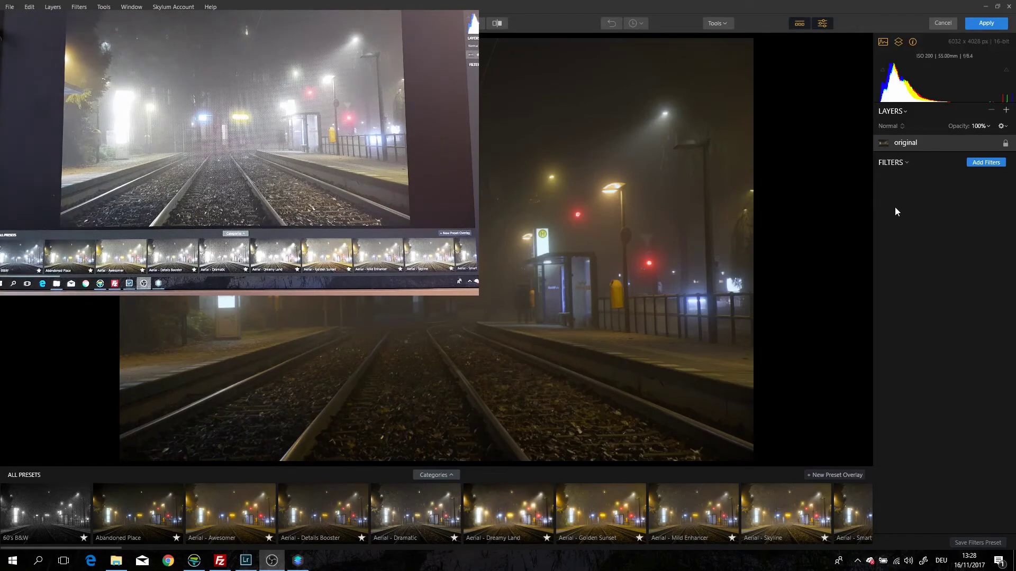
- Add the Clarity filter to the tram station photo and set its amount to 53
click(904, 164)
click(983, 162)
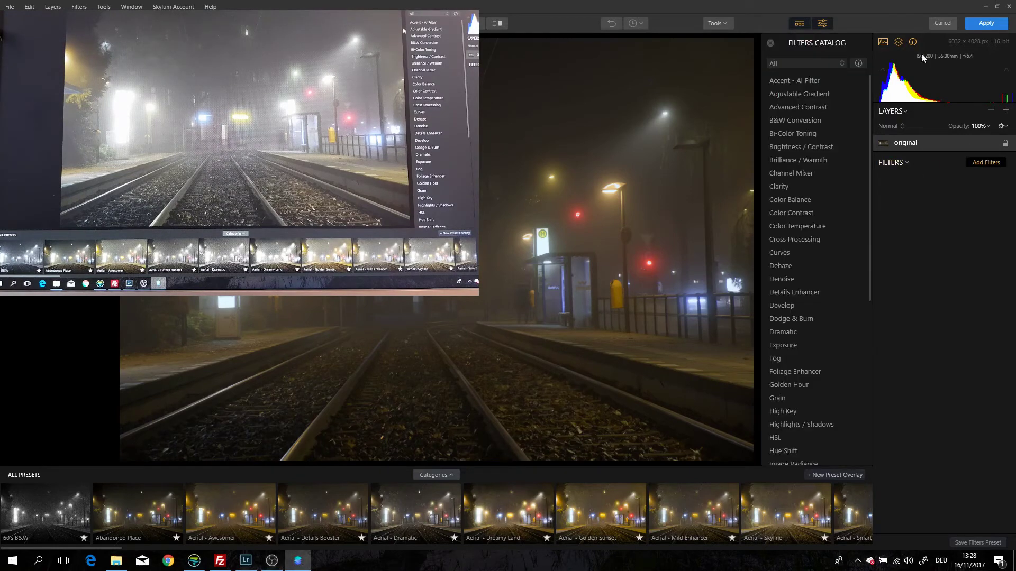
click(786, 190)
drag(961, 213, 960, 212)
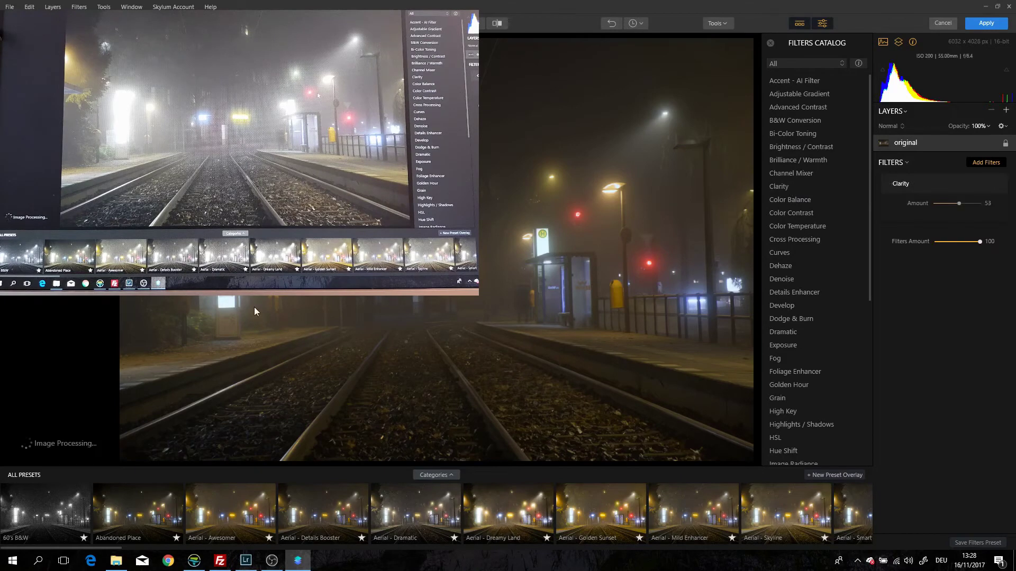